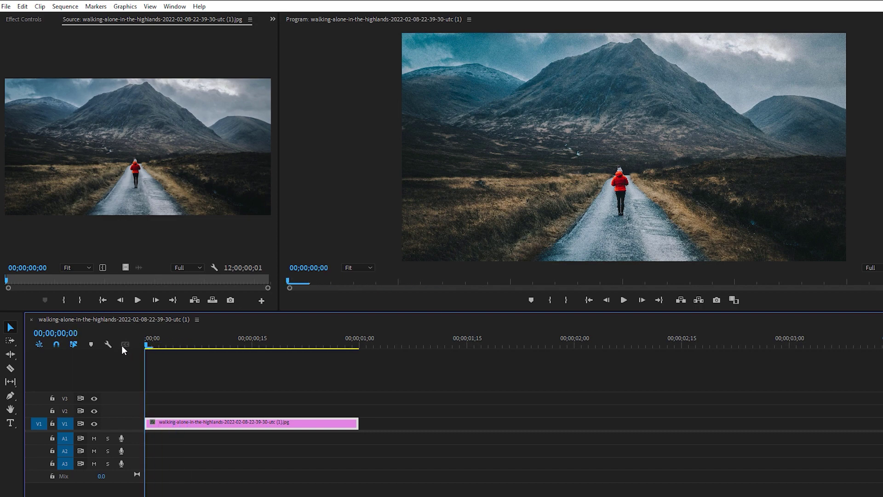
# Step: Keyframe the photo's Motion Position at frame 23, then set X to 8347.5 at frame 29
pyautogui.click(23, 23)
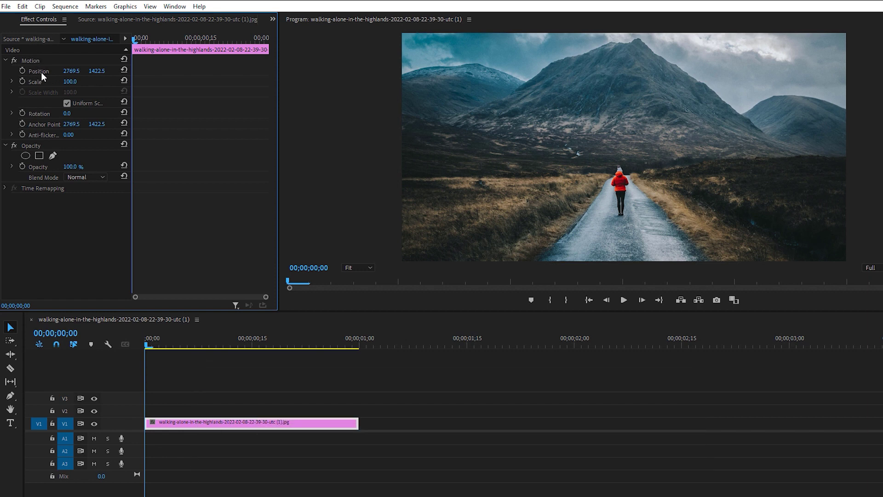
pyautogui.click(309, 343)
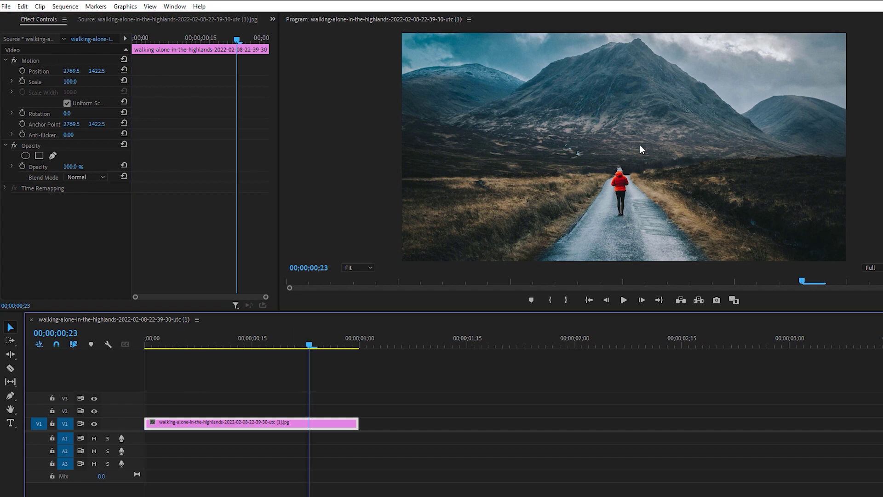
pyautogui.click(22, 70)
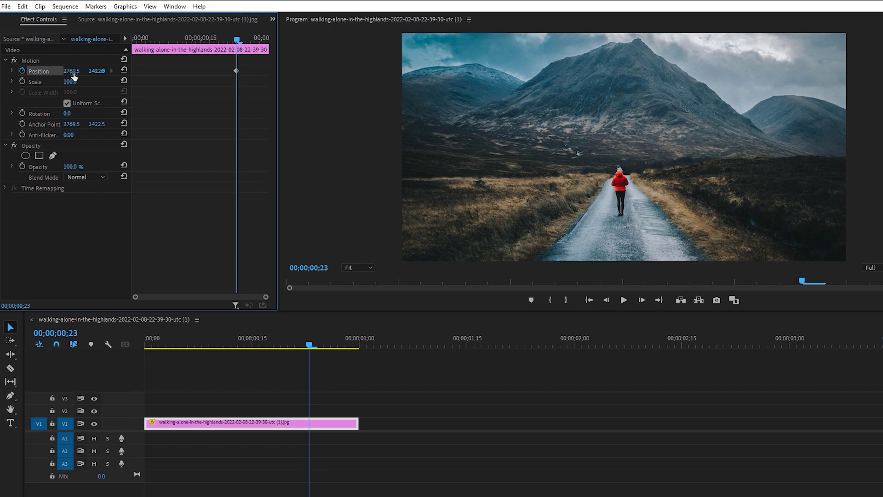
pyautogui.moveTo(71, 71); pyautogui.dragTo(232, 71)
pyautogui.hotkey('ctrl', 'z')
pyautogui.moveTo(237, 40); pyautogui.dragTo(268, 47)
pyautogui.moveTo(71, 71); pyautogui.dragTo(496, 71)
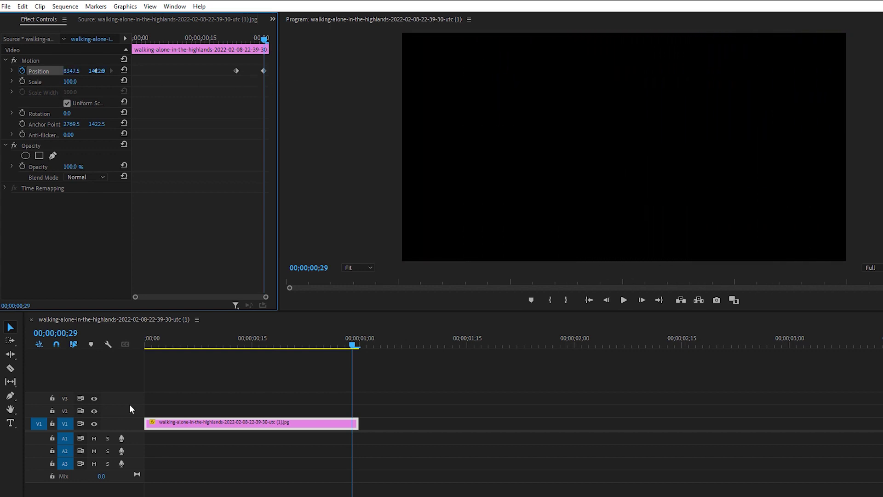
# Step: Move the first Position keyframe earlier and preview the slide partway through
pyautogui.moveTo(207, 42); pyautogui.dragTo(207, 70)
pyautogui.click(246, 37)
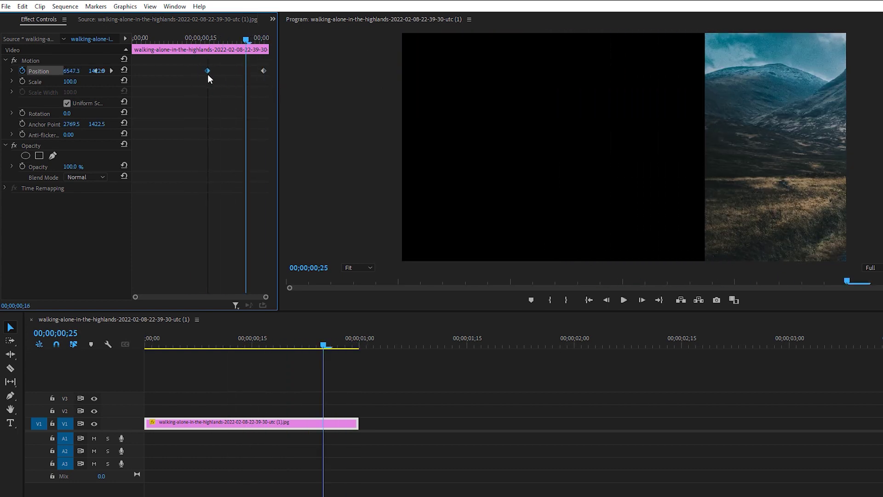
pyautogui.moveTo(205, 39)
pyautogui.mouseDown()
pyautogui.moveTo(224, 41)
pyautogui.moveTo(220, 47)
pyautogui.mouseUp()
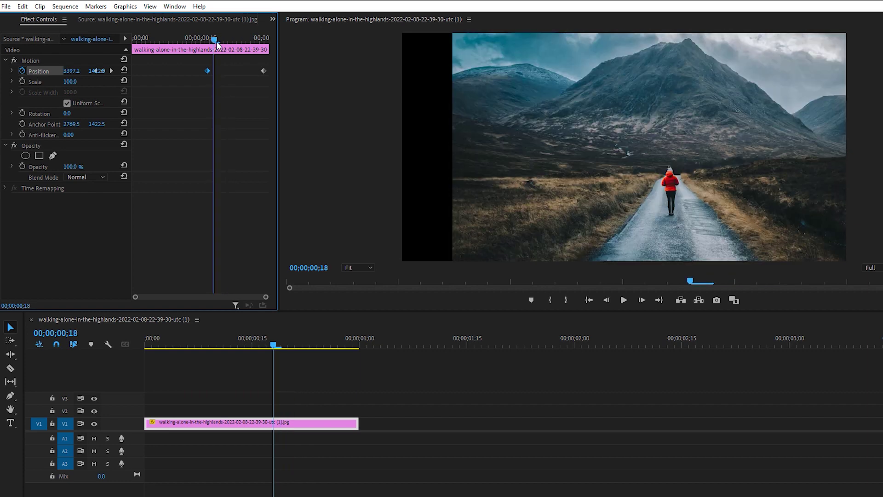
pyautogui.moveTo(214, 38); pyautogui.dragTo(230, 42)
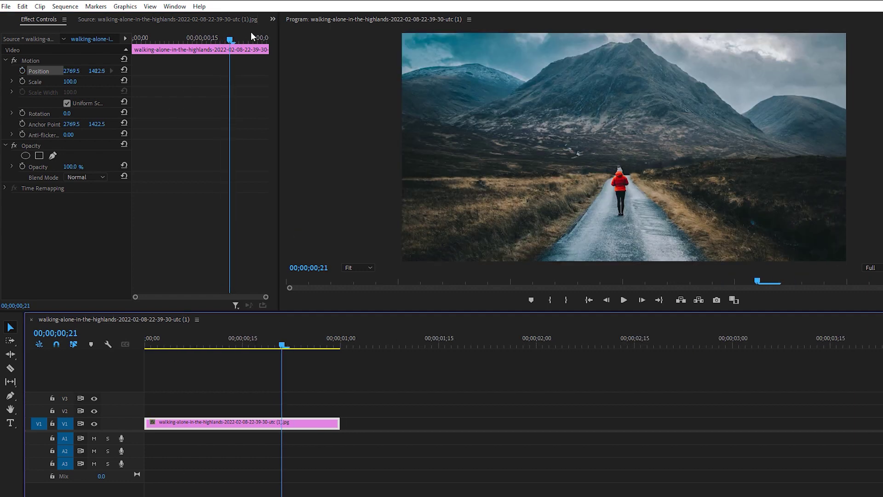
# Step: Search the effects library for 'transfo' and drag Distort > Transform onto the highland photo clip
pyautogui.click(272, 18)
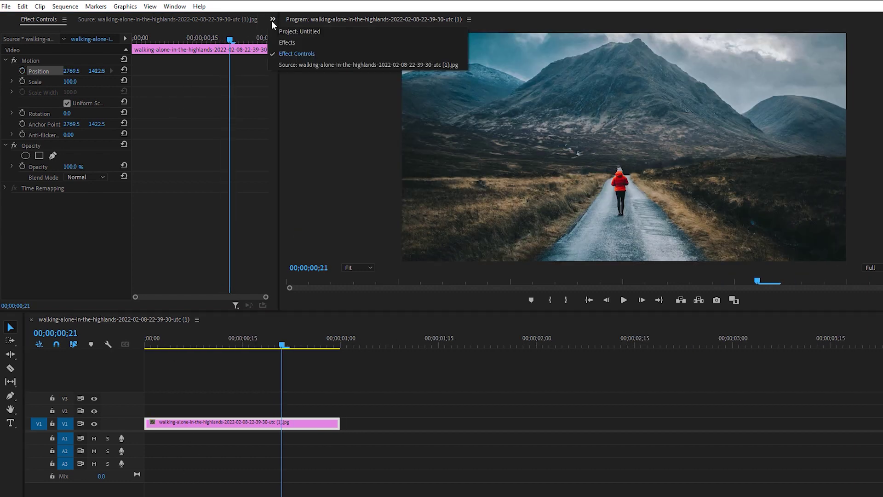
pyautogui.click(294, 43)
pyautogui.click(93, 31)
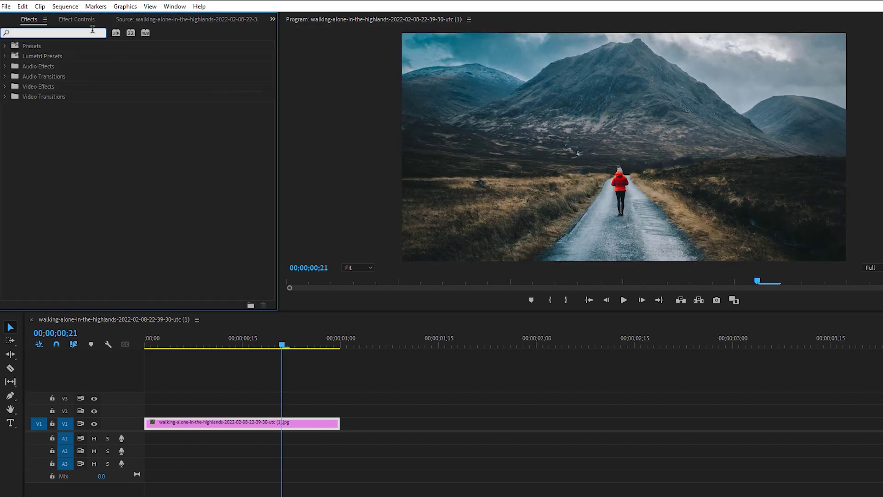
pyautogui.write('transfo')
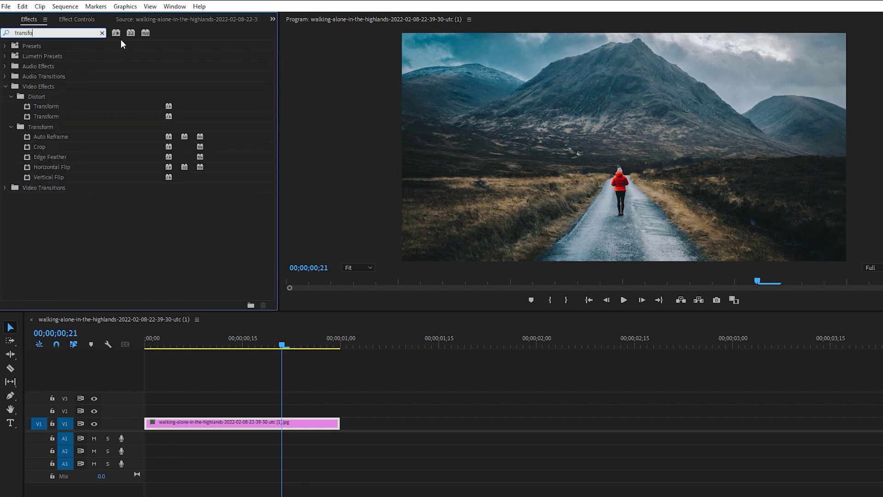
pyautogui.click(42, 105)
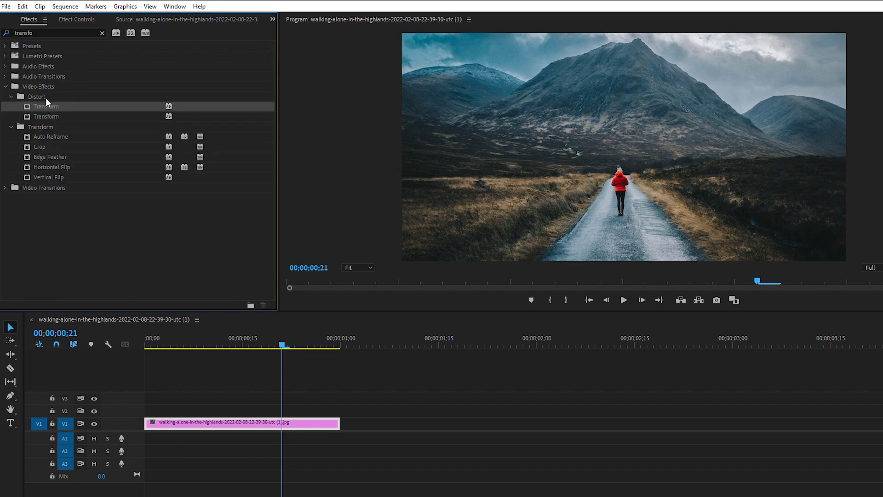
pyautogui.moveTo(52, 106); pyautogui.dragTo(286, 427)
# Step: Add Transform Position keyframes at frame 15 and frame 24, the second with X at 8348.5
pyautogui.click(90, 17)
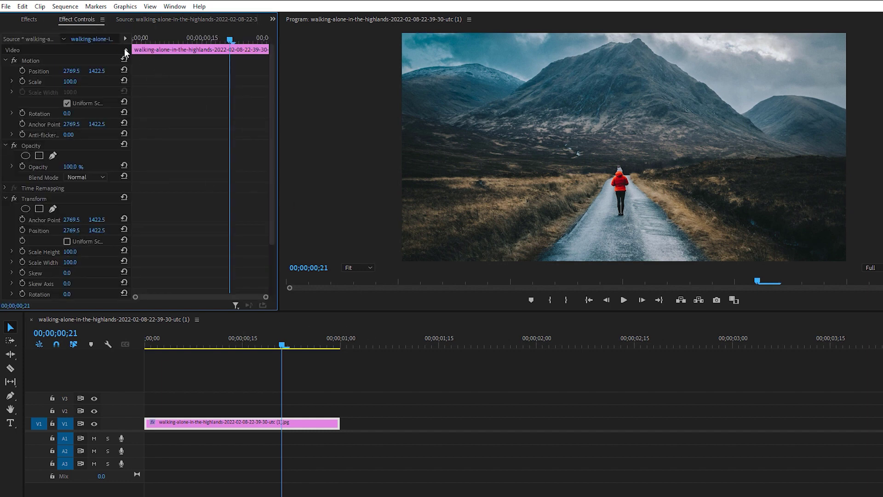
pyautogui.scroll(-3, 272, 94)
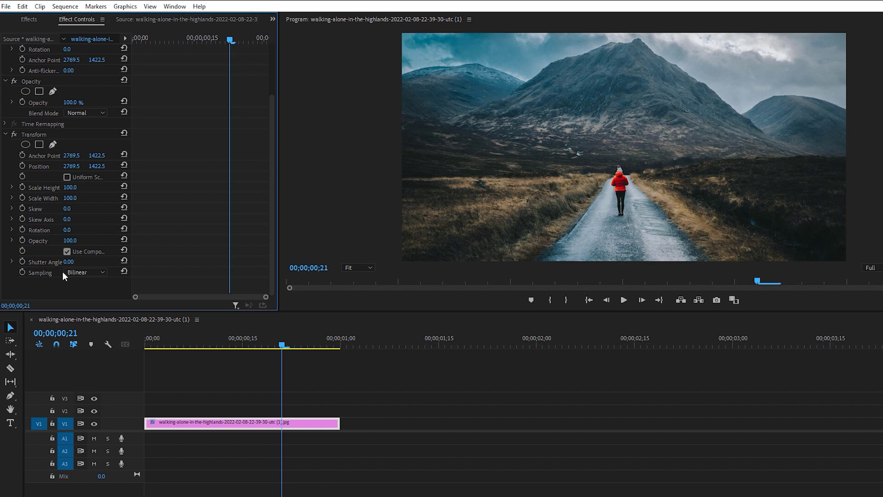
pyautogui.click(55, 135)
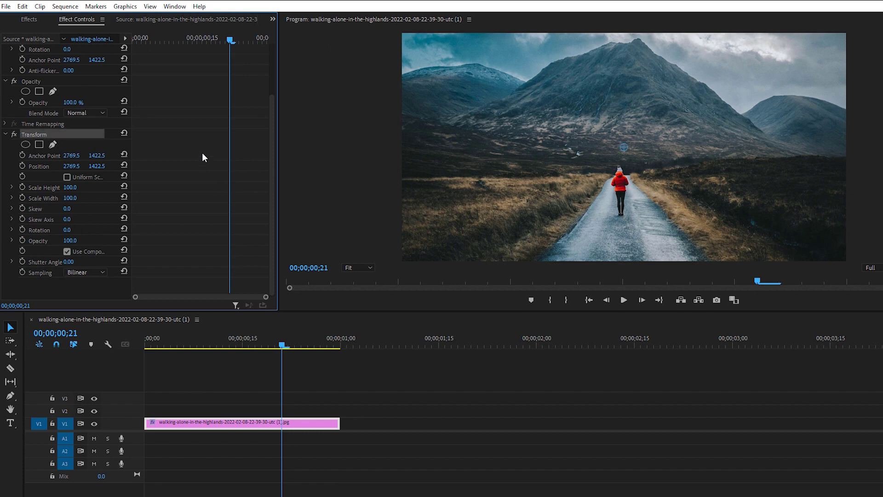
pyautogui.moveTo(225, 45); pyautogui.dragTo(202, 38)
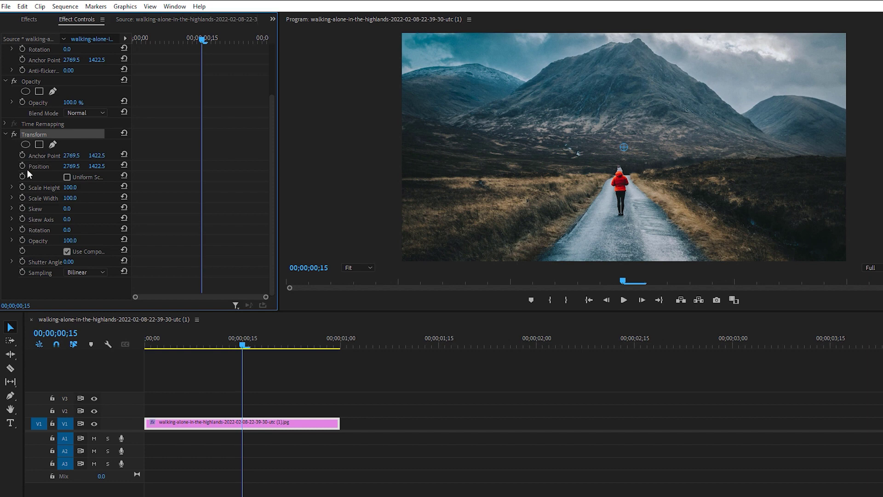
pyautogui.click(22, 166)
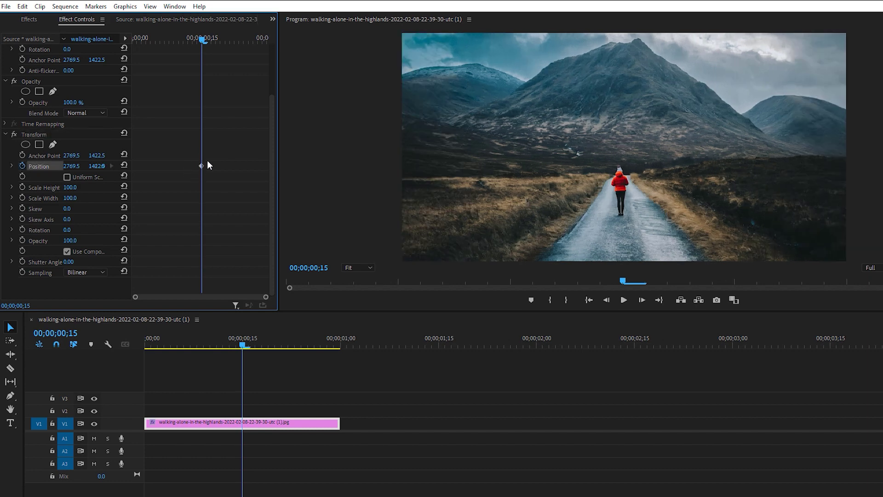
pyautogui.moveTo(200, 43); pyautogui.dragTo(242, 43)
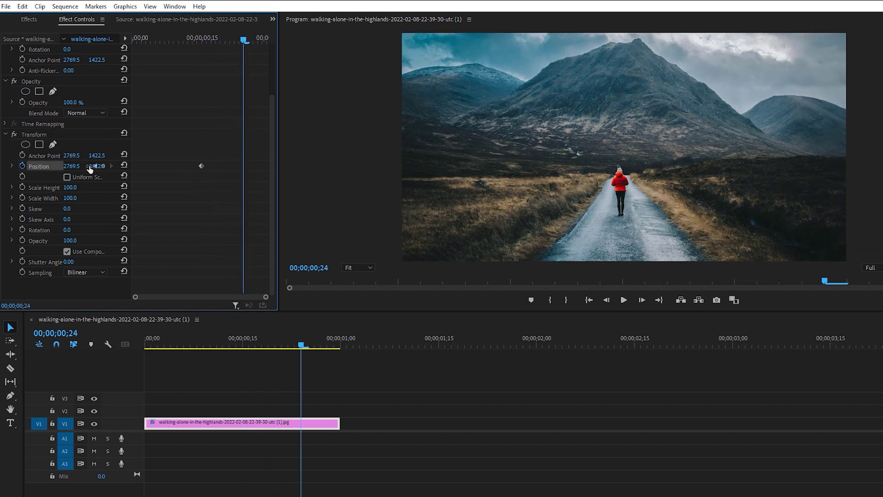
pyautogui.moveTo(95, 165); pyautogui.dragTo(95, 166)
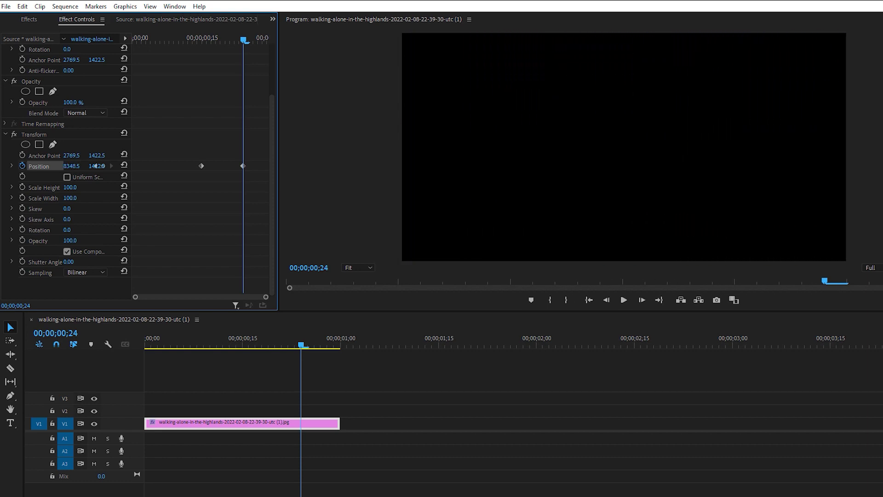
# Step: Play back and scrub the photo's slide to check the animation
pyautogui.click(183, 34)
pyautogui.press('space')
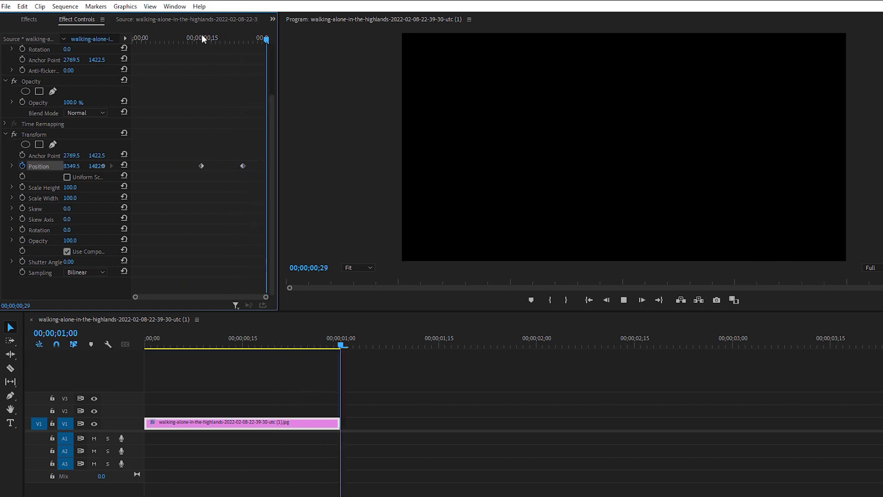
pyautogui.click(202, 37)
pyautogui.moveTo(206, 42); pyautogui.dragTo(194, 112)
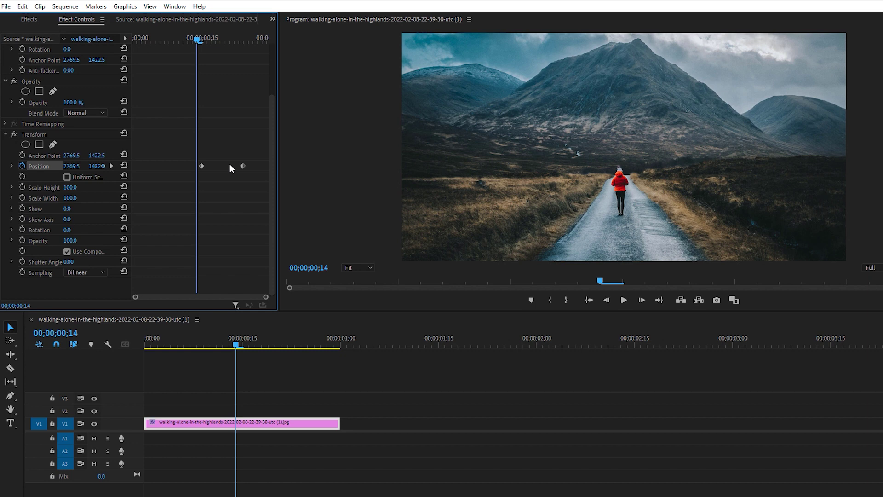
# Step: Try a 360 Transform shutter angle while viewing a mid-slide frame
pyautogui.click(72, 261)
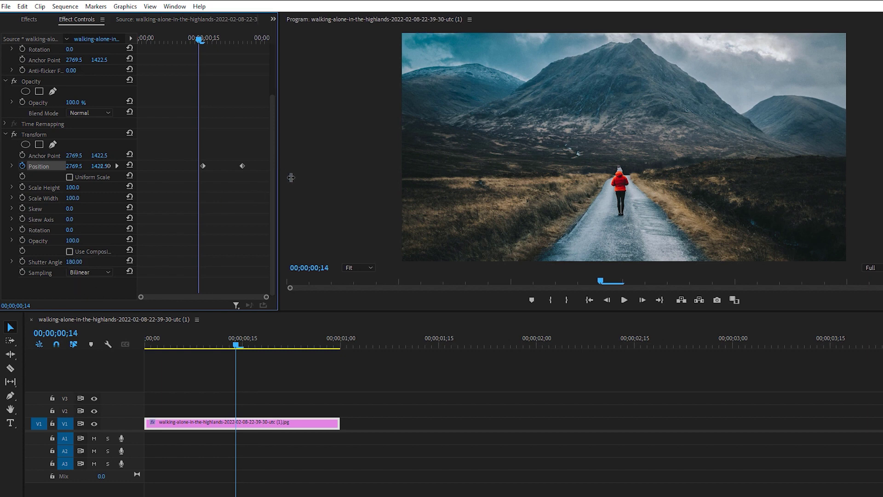
pyautogui.moveTo(278, 176); pyautogui.dragTo(302, 175)
pyautogui.moveTo(219, 39); pyautogui.dragTo(228, 46)
pyautogui.press('Left')
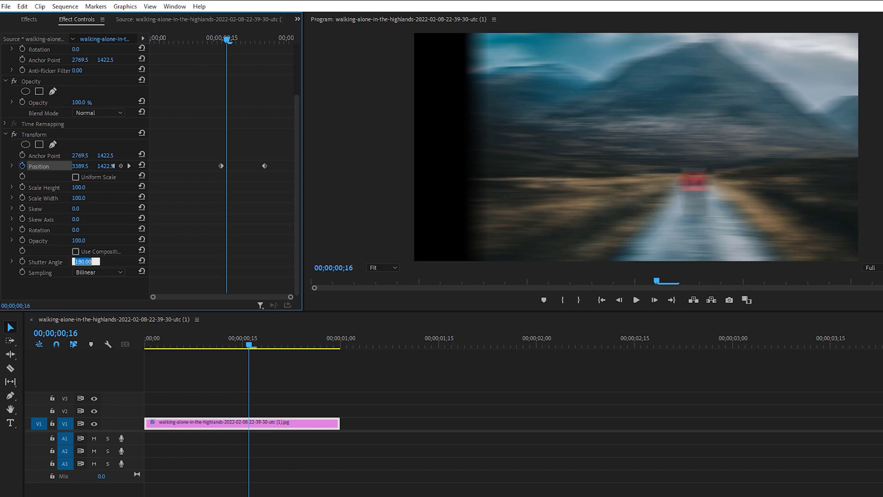
pyautogui.write('360')
pyautogui.press('Return')
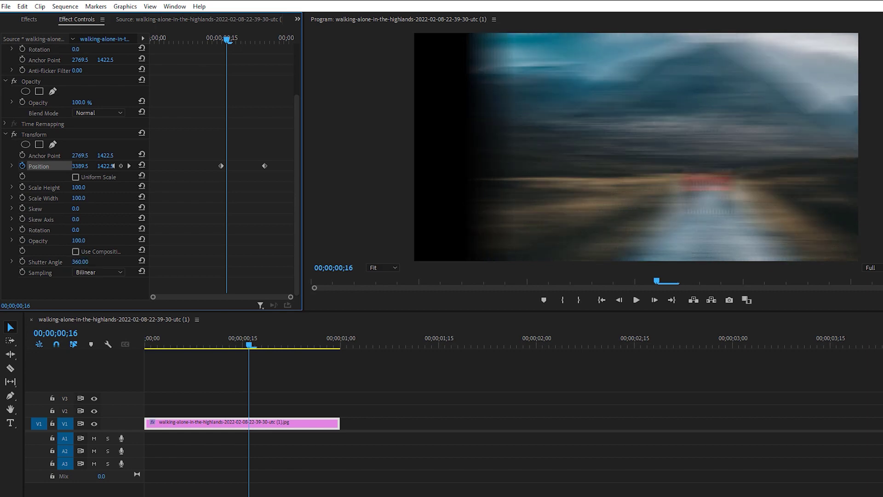
# Step: Undo the 360 shutter angle to keep 180, then play back the blurred slide
pyautogui.moveTo(228, 41); pyautogui.dragTo(223, 46)
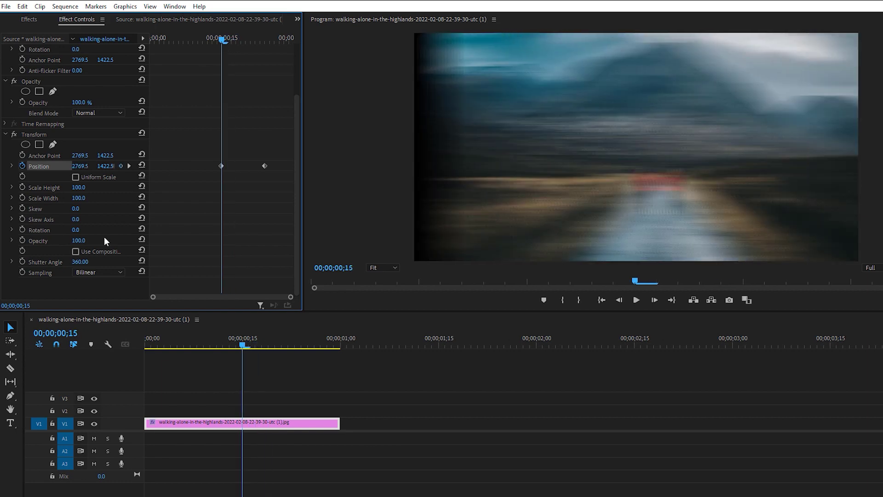
pyautogui.hotkey('ctrl', 'z')
pyautogui.press('Home')
pyautogui.press('space')
pyautogui.moveTo(216, 40); pyautogui.dragTo(212, 60)
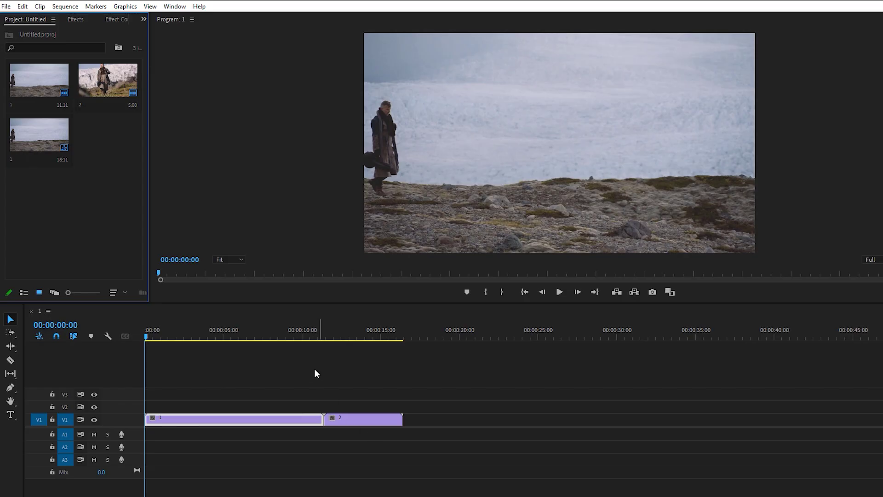
# Step: Scrub the playhead to the cut between clips 1 and 2
pyautogui.moveTo(316, 336); pyautogui.dragTo(343, 351)
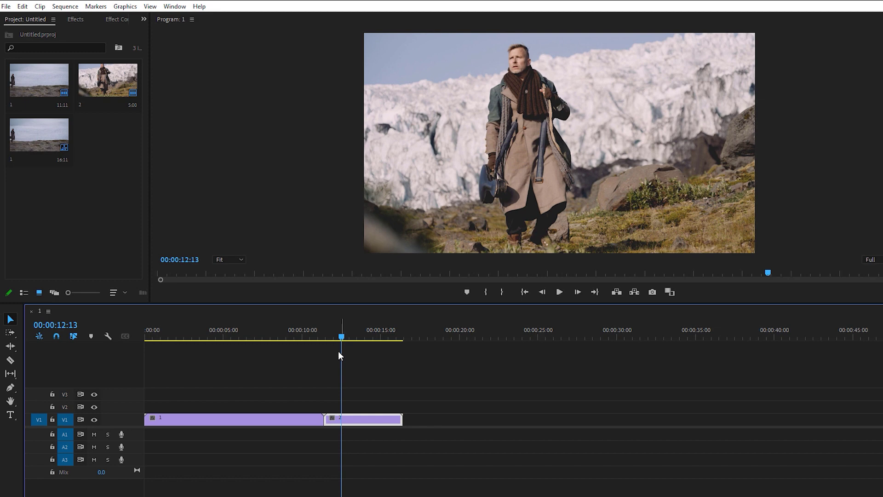
# Step: Move clip 1 up to V2 and start clip 2 on V1 at 00:00:11:04 beneath its tail
pyautogui.moveTo(258, 422); pyautogui.dragTo(258, 407)
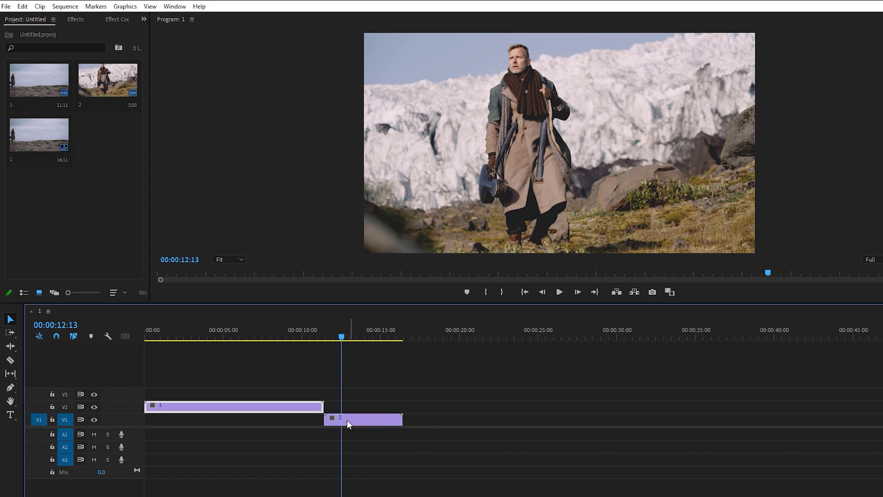
pyautogui.moveTo(351, 422); pyautogui.dragTo(342, 422)
pyautogui.moveTo(342, 338); pyautogui.dragTo(320, 338)
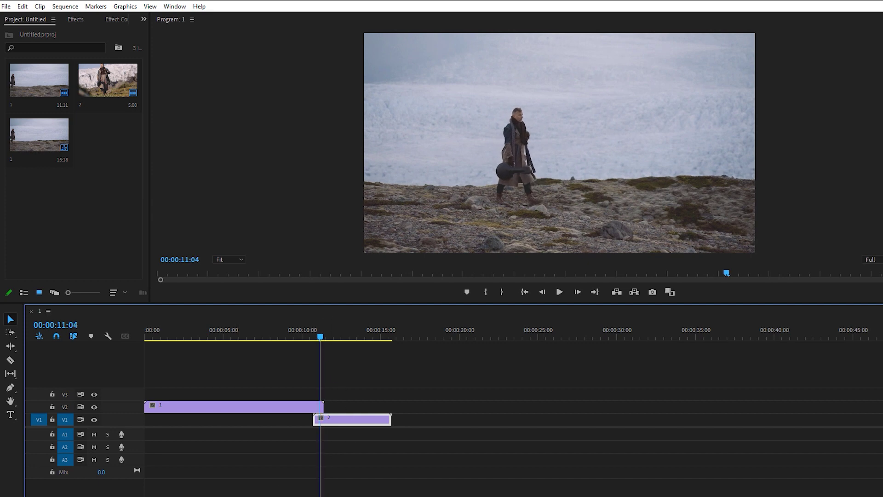
pyautogui.press('=')
pyautogui.press('=')
pyautogui.moveTo(565, 420); pyautogui.dragTo(585, 422)
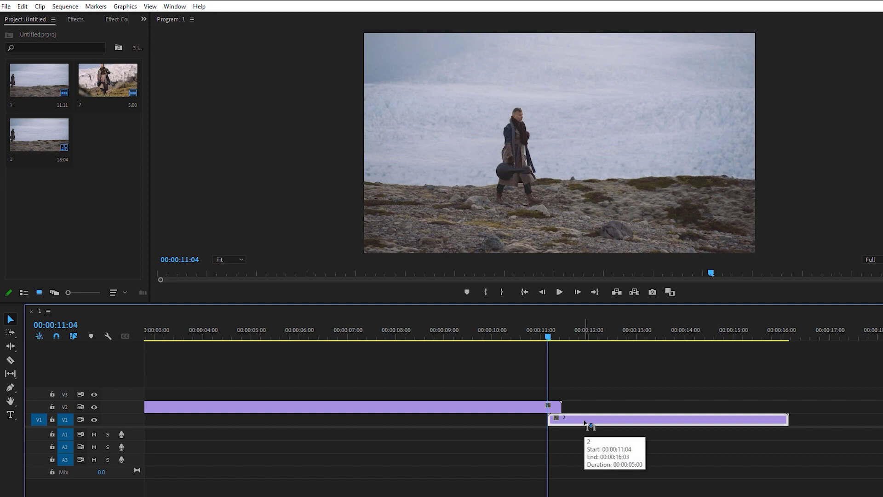
pyautogui.scroll(-3, 528, 364)
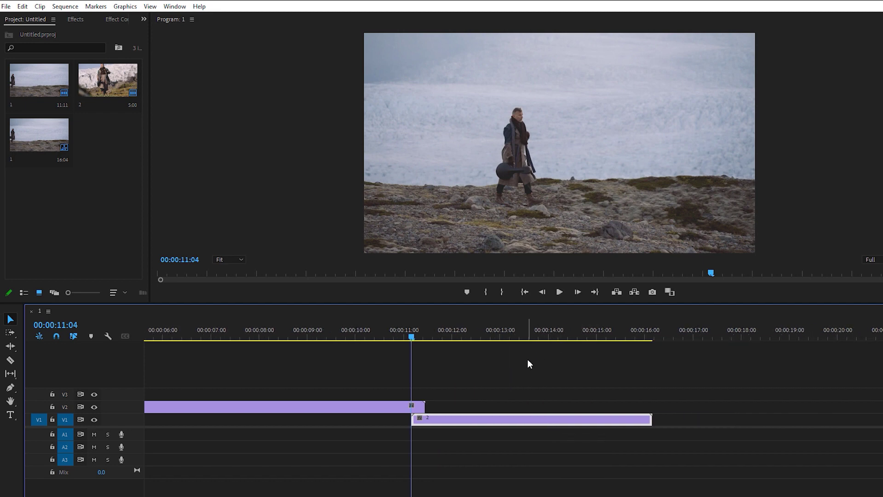
pyautogui.scroll(1, 463, 398)
pyautogui.scroll(2, 464, 398)
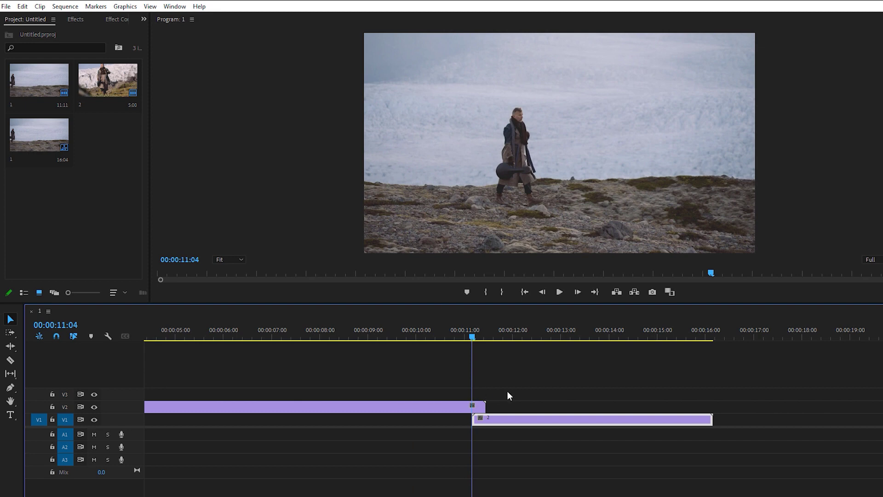
pyautogui.scroll(-1, 570, 385)
# Step: Search the effects for 'transform' and drag Distort > Transform onto clip 1 on V2
pyautogui.click(452, 407)
pyautogui.click(75, 19)
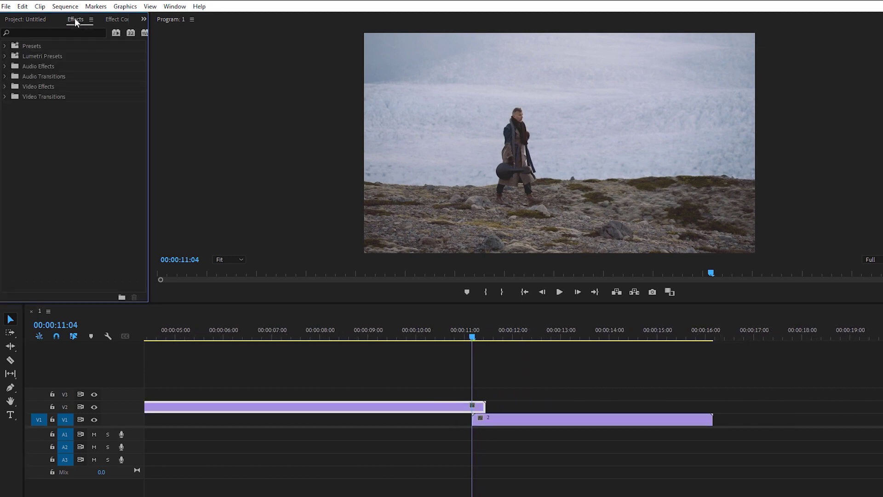
pyautogui.click(75, 33)
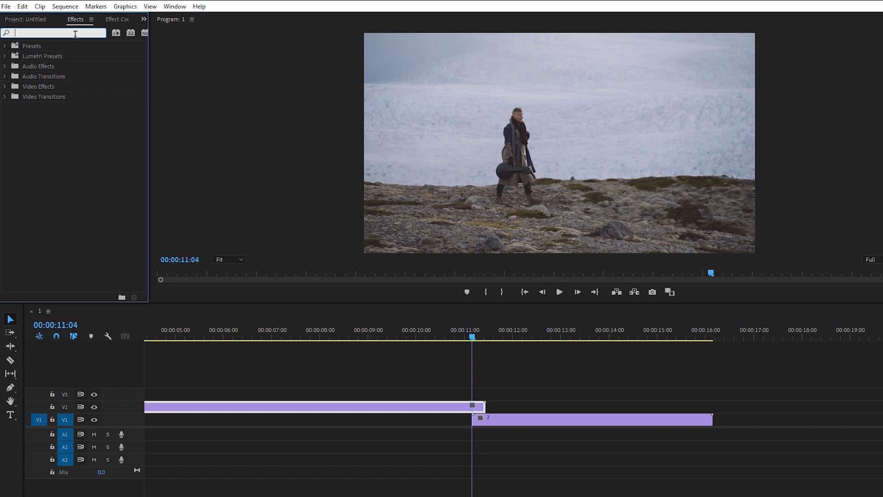
pyautogui.write('transform')
pyautogui.moveTo(69, 108); pyautogui.dragTo(378, 406)
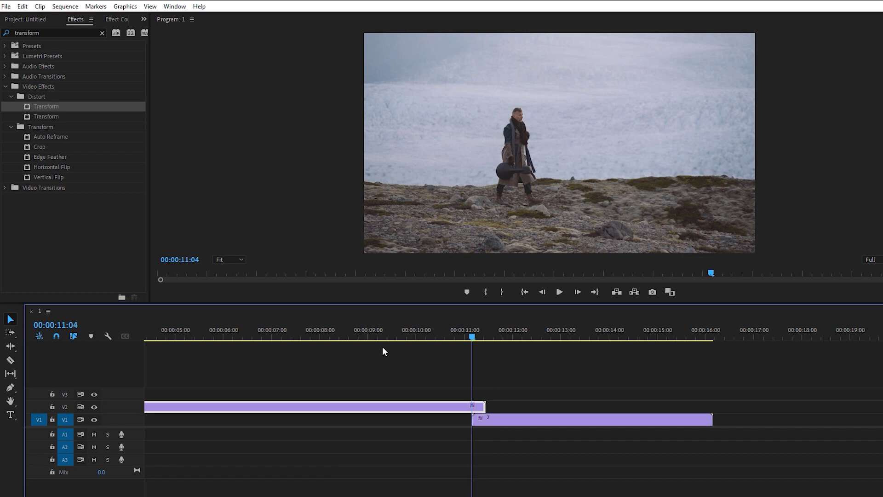
# Step: Widen the Effect Controls panel, hide track V1's output, and reselect the V2 clip
pyautogui.click(117, 18)
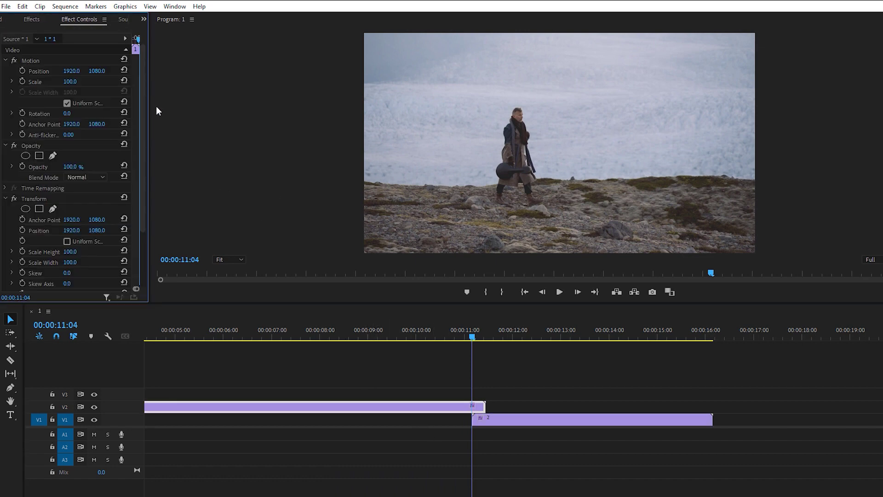
pyautogui.moveTo(150, 105); pyautogui.dragTo(327, 104)
pyautogui.click(515, 418)
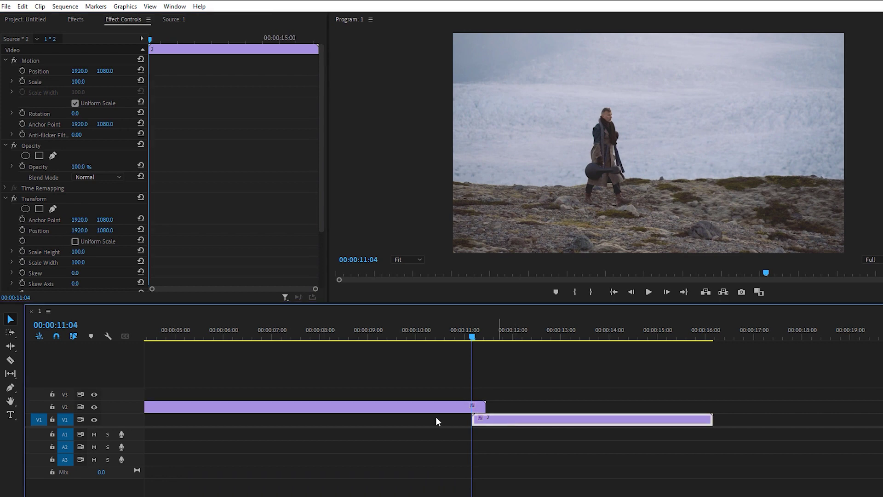
pyautogui.click(94, 419)
pyautogui.click(367, 410)
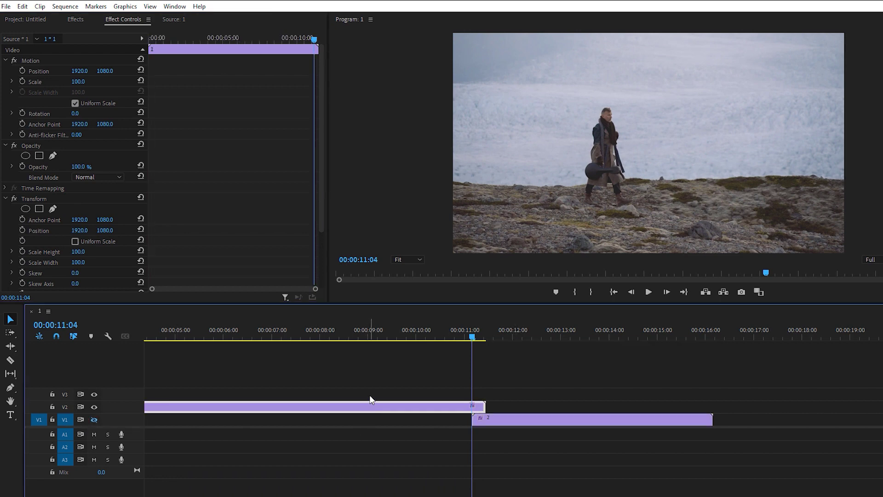
# Step: Scroll to the Transform settings and park the playhead around 00:00:09:06 where the slide starts
pyautogui.moveTo(323, 181); pyautogui.dragTo(321, 241)
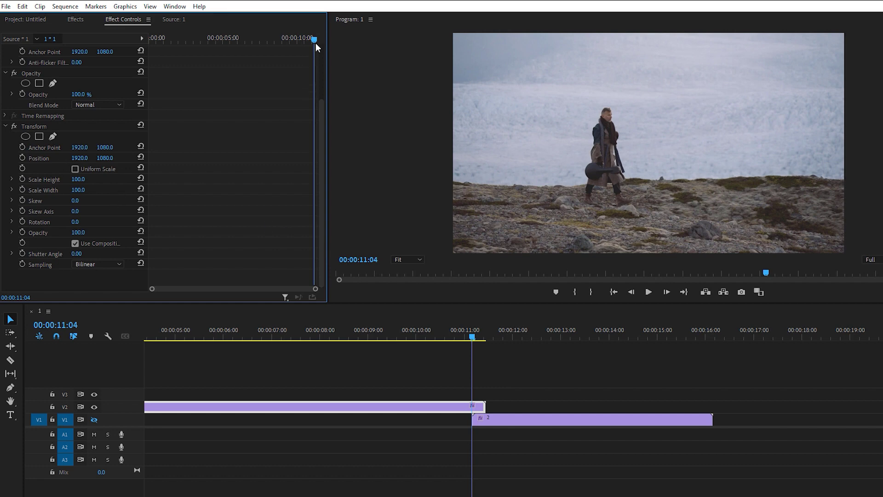
pyautogui.moveTo(315, 41); pyautogui.dragTo(285, 40)
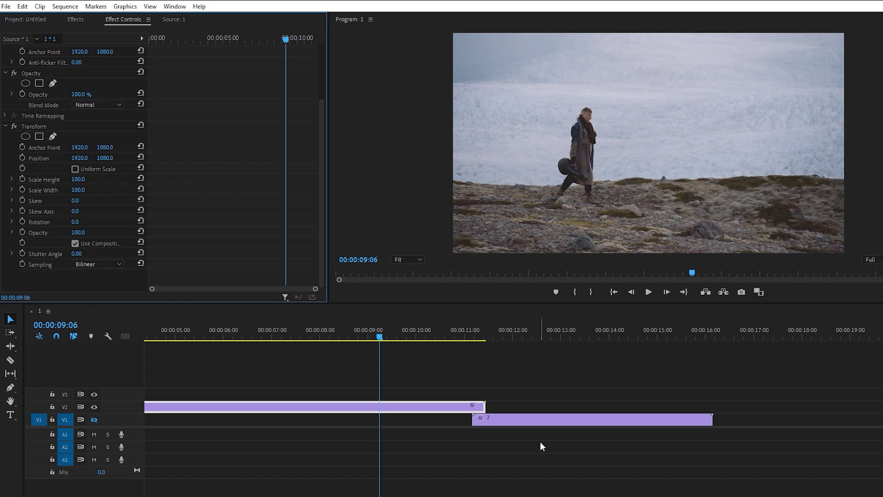
pyautogui.moveTo(286, 42)
pyautogui.mouseDown()
pyautogui.moveTo(277, 39)
pyautogui.moveTo(316, 46)
pyautogui.moveTo(277, 50)
pyautogui.mouseUp()
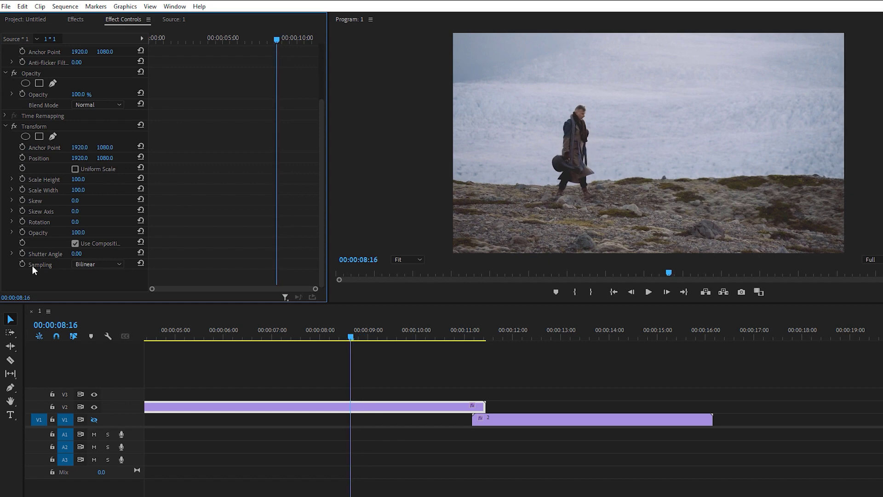
# Step: Keyframe Transform Position so clip 1 slides left off screen to X -1922
pyautogui.click(22, 157)
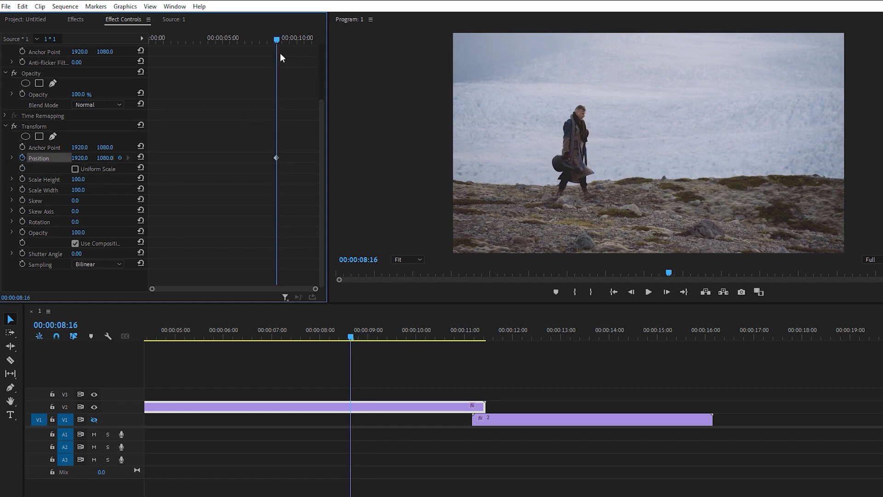
pyautogui.moveTo(280, 39)
pyautogui.mouseDown()
pyautogui.moveTo(306, 43)
pyautogui.moveTo(277, 50)
pyautogui.mouseUp()
pyautogui.hotkey('shift', 'Right')
pyautogui.moveTo(316, 290); pyautogui.dragTo(266, 290)
pyautogui.moveTo(77, 164); pyautogui.dragTo(33, 158)
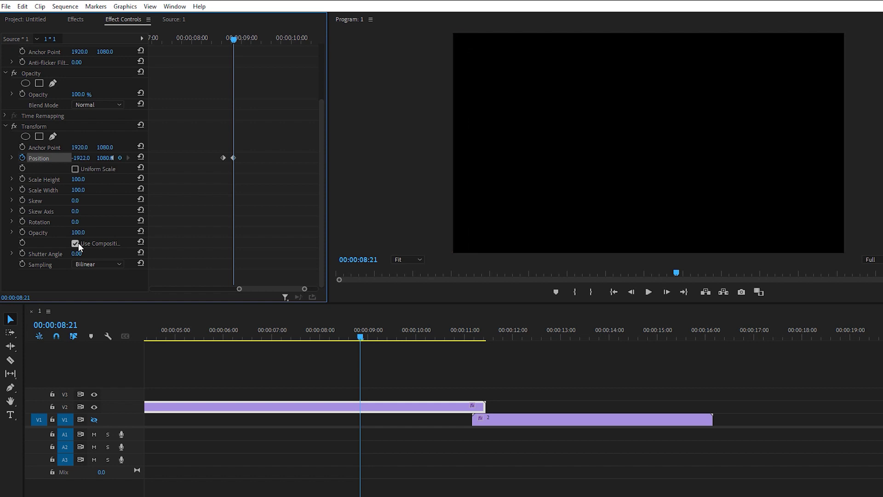
# Step: Set a 180 Transform shutter angle instead of the composition's and move both keyframes to the clip end
pyautogui.click(75, 243)
pyautogui.click(77, 253)
pyautogui.write('180')
pyautogui.press('Return')
pyautogui.moveTo(222, 158); pyautogui.dragTo(309, 167)
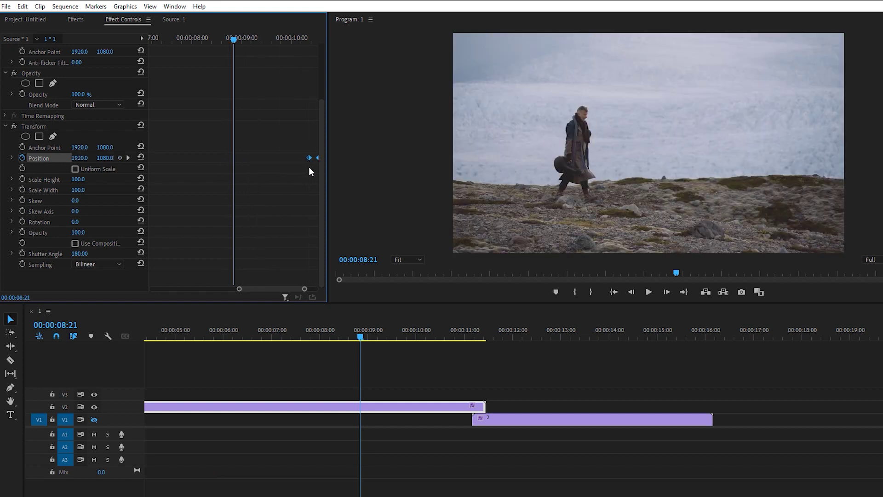
# Step: Hide track V2, show V1 again, and select clip 2 with the playhead moved later into it
pyautogui.moveTo(304, 290); pyautogui.dragTo(315, 289)
pyautogui.click(95, 407)
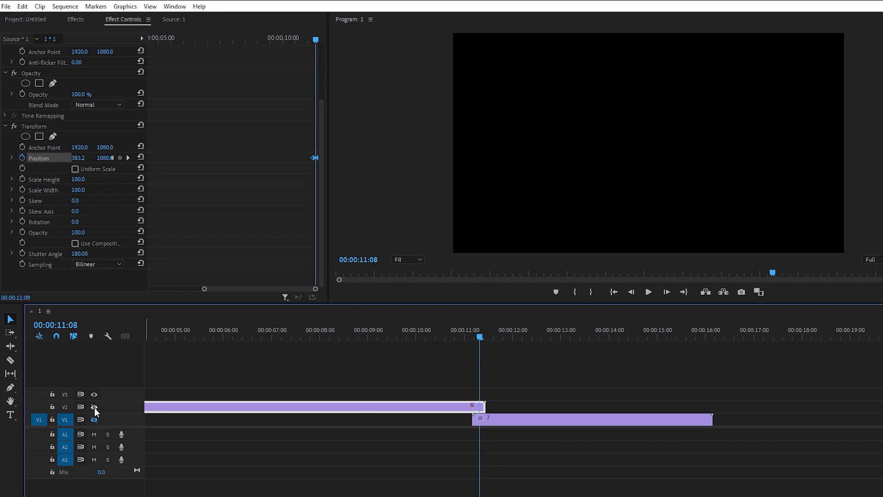
pyautogui.click(94, 419)
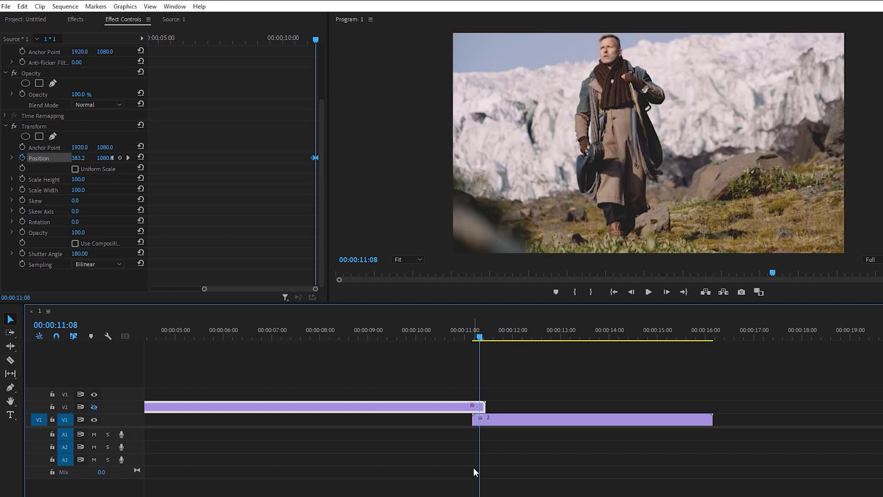
pyautogui.click(500, 419)
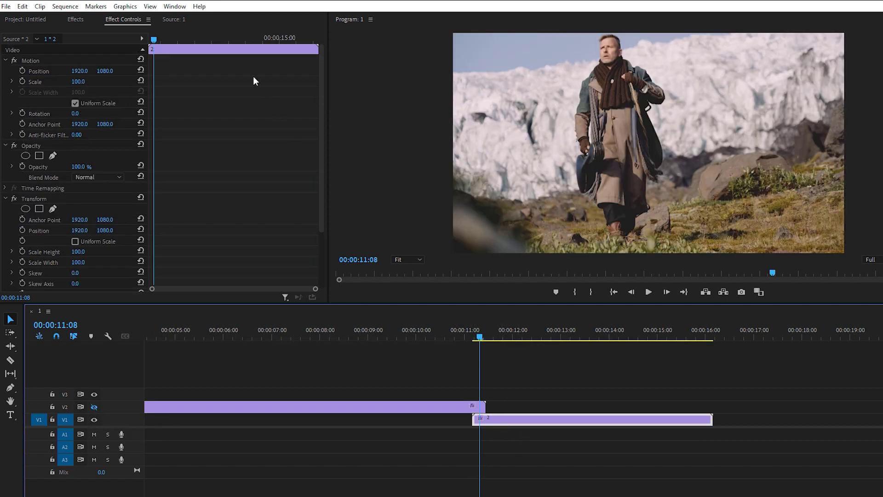
pyautogui.moveTo(154, 41); pyautogui.dragTo(292, 53)
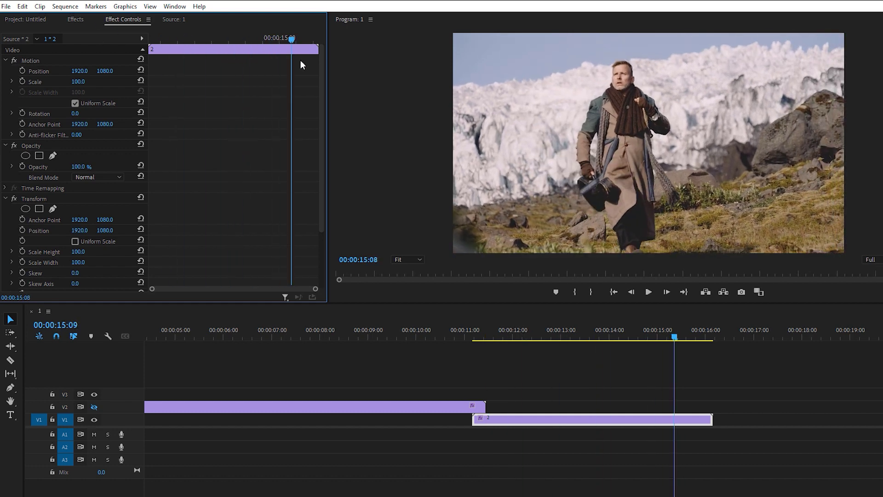
# Step: Keyframe clip 2's Transform Position from X 5761 off-screen right back to 1920 at centre
pyautogui.scroll(-3, 324, 119)
pyautogui.click(22, 157)
pyautogui.moveTo(79, 158); pyautogui.dragTo(828, 158)
pyautogui.moveTo(79, 157); pyautogui.dragTo(386, 158)
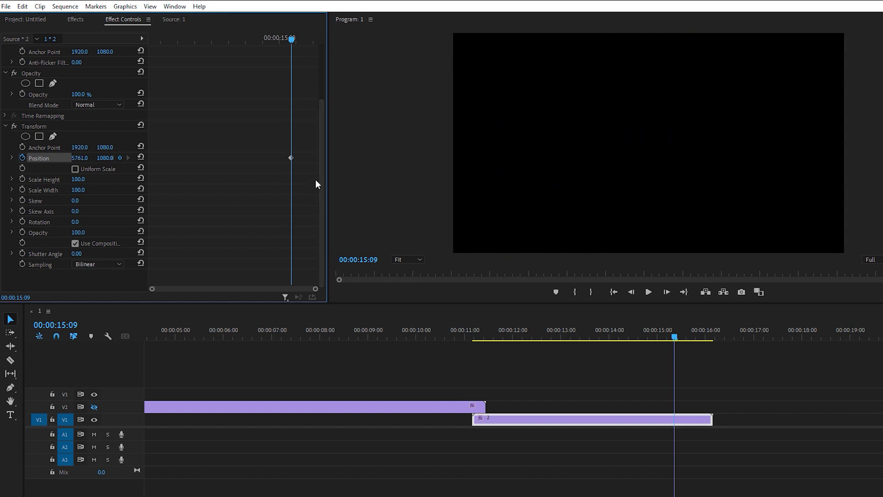
pyautogui.hotkey('shift', 'Right')
pyautogui.click(140, 157)
# Step: Move both position keyframes to clip 2's start and turn track V2's output back on
pyautogui.press('Up')
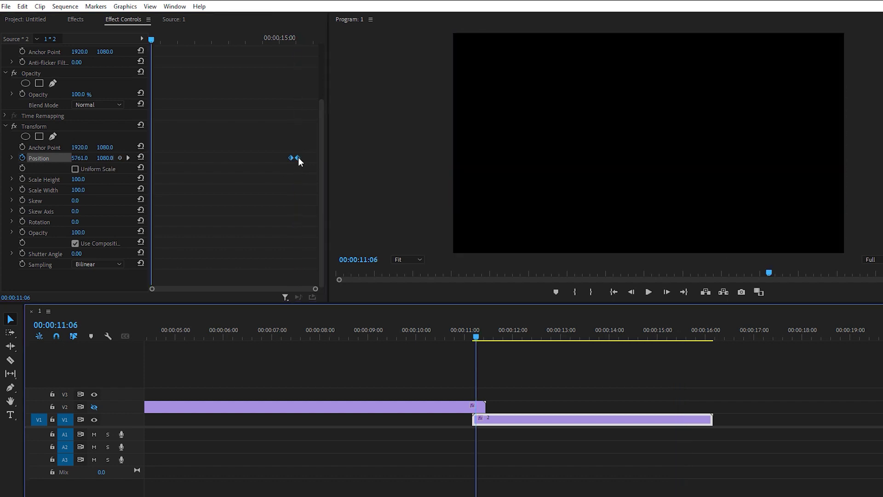
pyautogui.moveTo(298, 157); pyautogui.dragTo(156, 158)
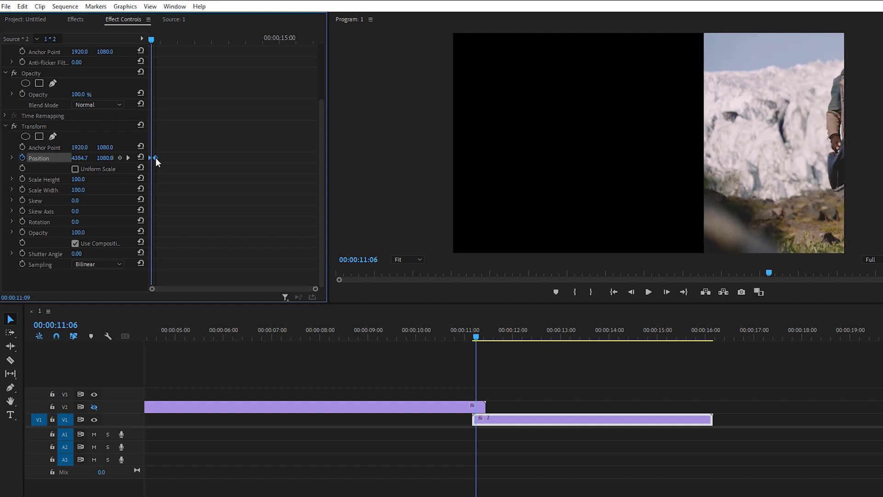
pyautogui.press('Left')
pyautogui.press('Left')
pyautogui.press('Left')
pyautogui.click(94, 408)
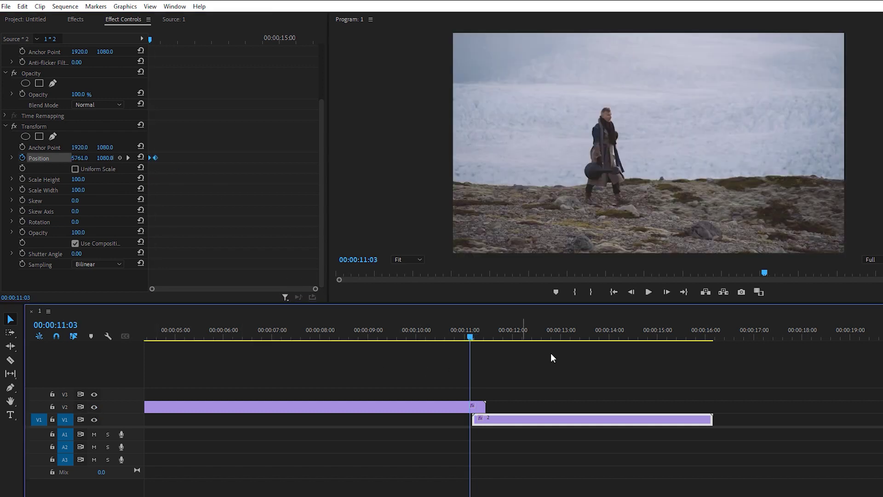
pyautogui.moveTo(473, 335)
pyautogui.mouseDown()
pyautogui.moveTo(480, 336)
pyautogui.moveTo(473, 340)
pyautogui.mouseUp()
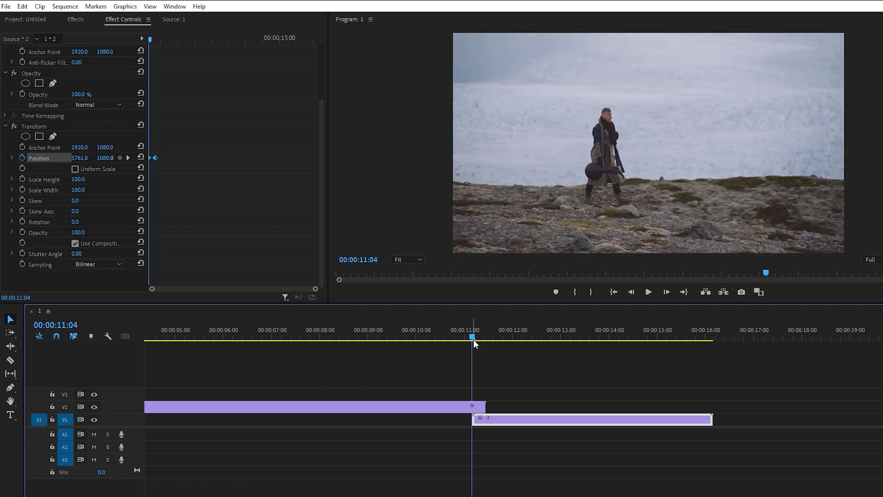
# Step: Scrub through the motion-blurred slide, stopping near 00:00:11:04, then save the project with Ctrl+S
pyautogui.scroll(3, 534, 421)
pyautogui.moveTo(305, 340); pyautogui.dragTo(321, 350)
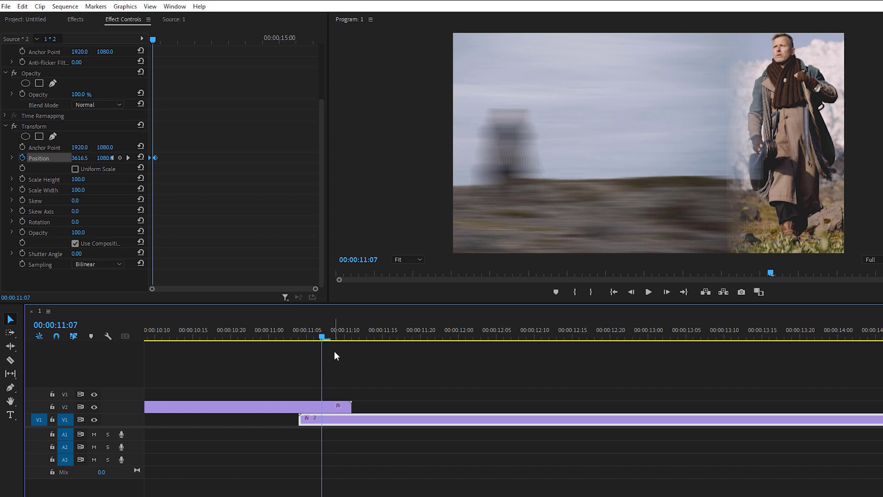
pyautogui.press('-')
pyautogui.moveTo(313, 341); pyautogui.dragTo(228, 368)
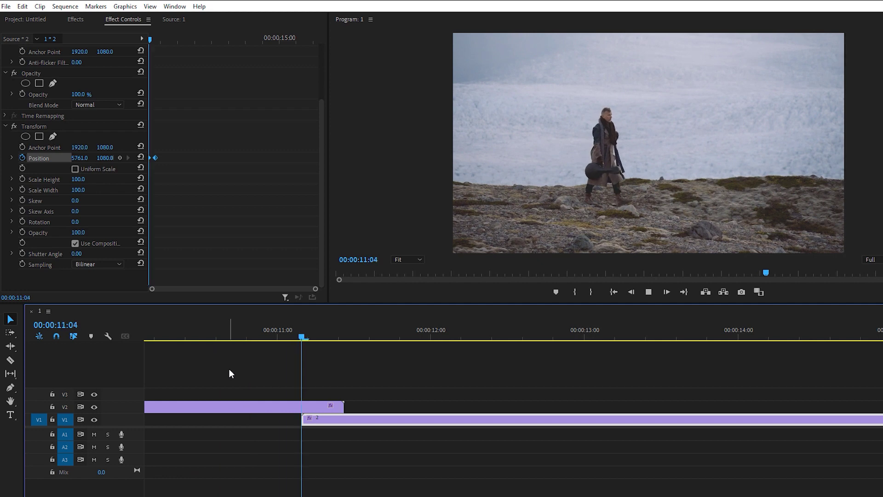
pyautogui.click(302, 336)
pyautogui.press('Left')
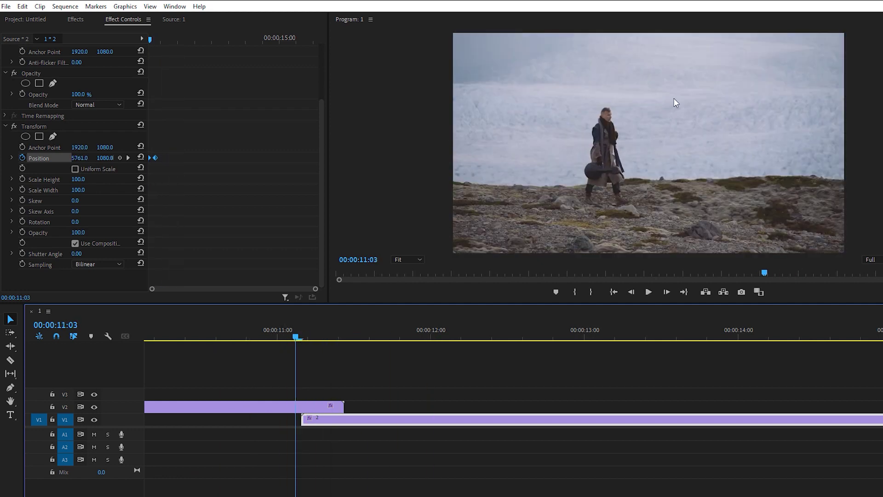
pyautogui.hotkey('ctrl', 's')
pyautogui.press('-')
pyautogui.press('-')
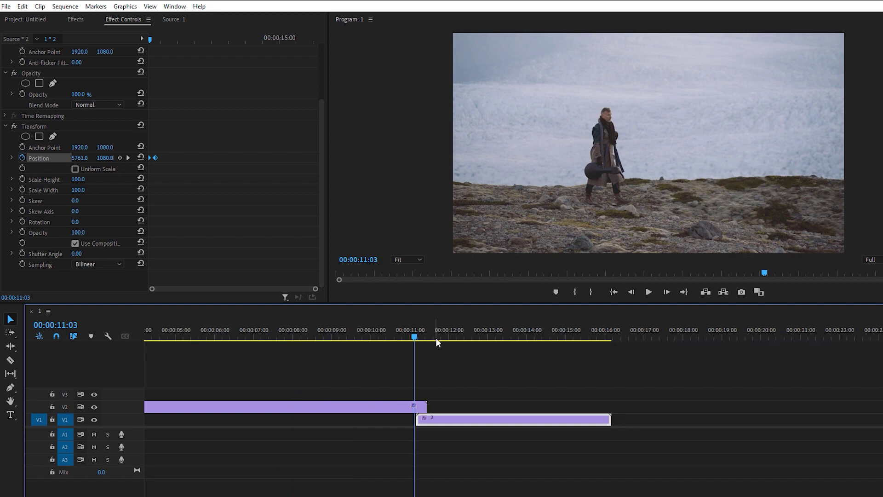